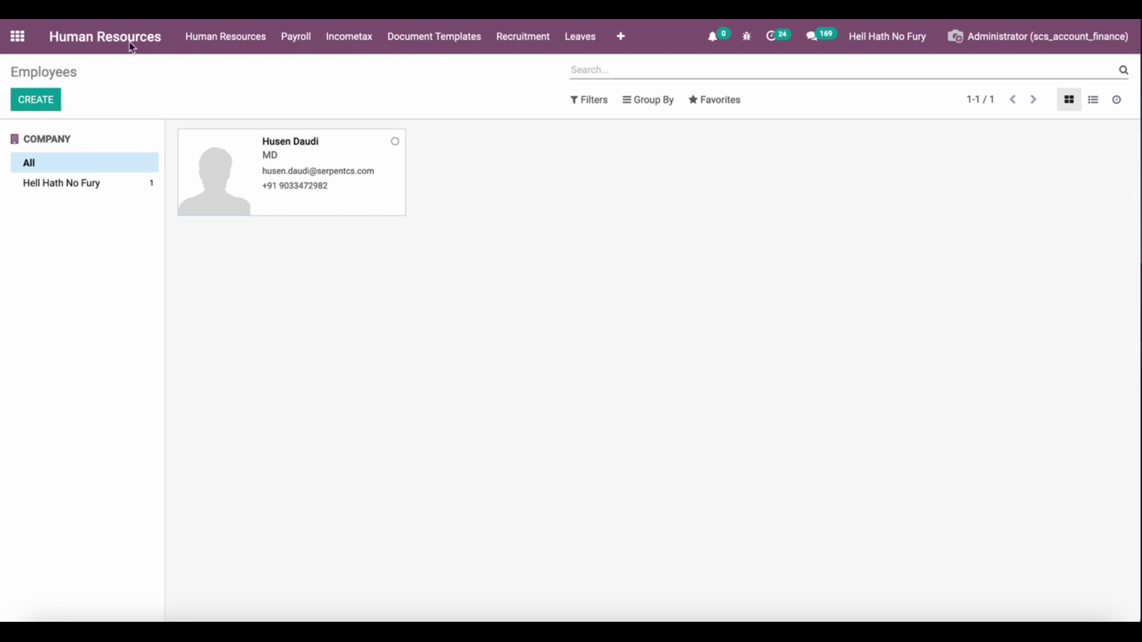
- Review the income-tax rate slabs and the 2022–2023 income-tax limit record
{"action": "left_click", "coordinate": [350, 42]}
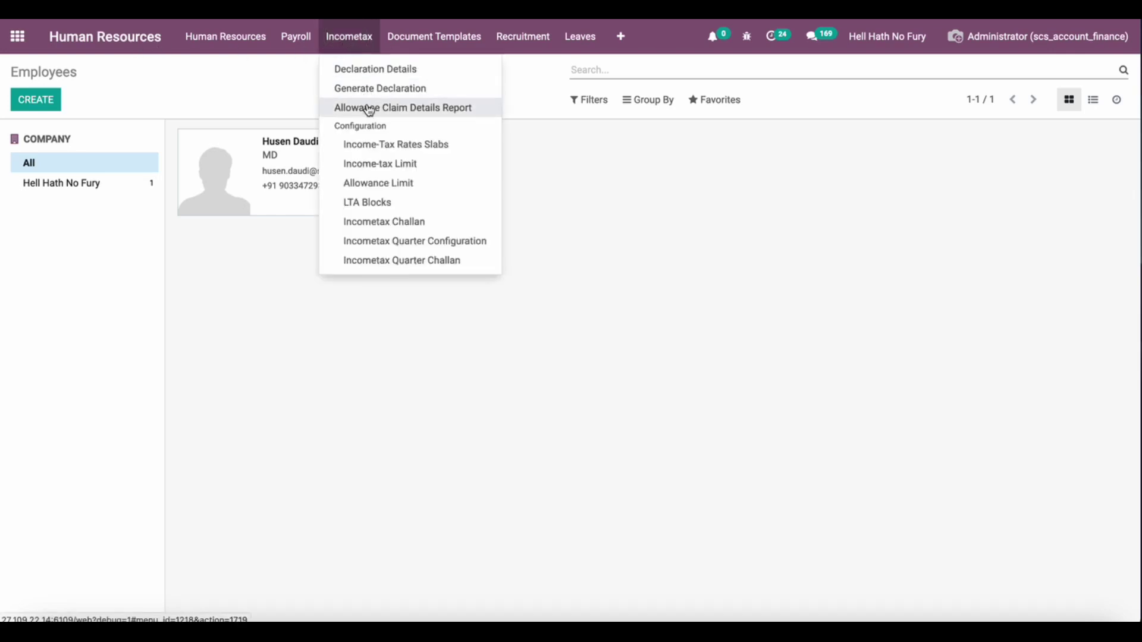
{"action": "left_click", "coordinate": [414, 146]}
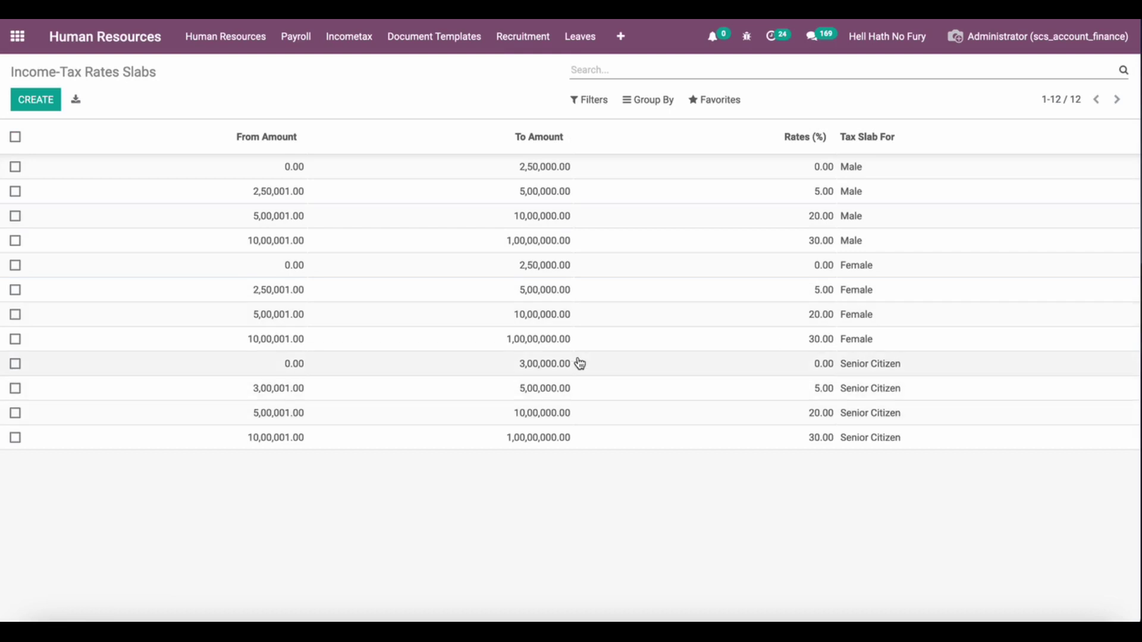
{"action": "left_click", "coordinate": [349, 36]}
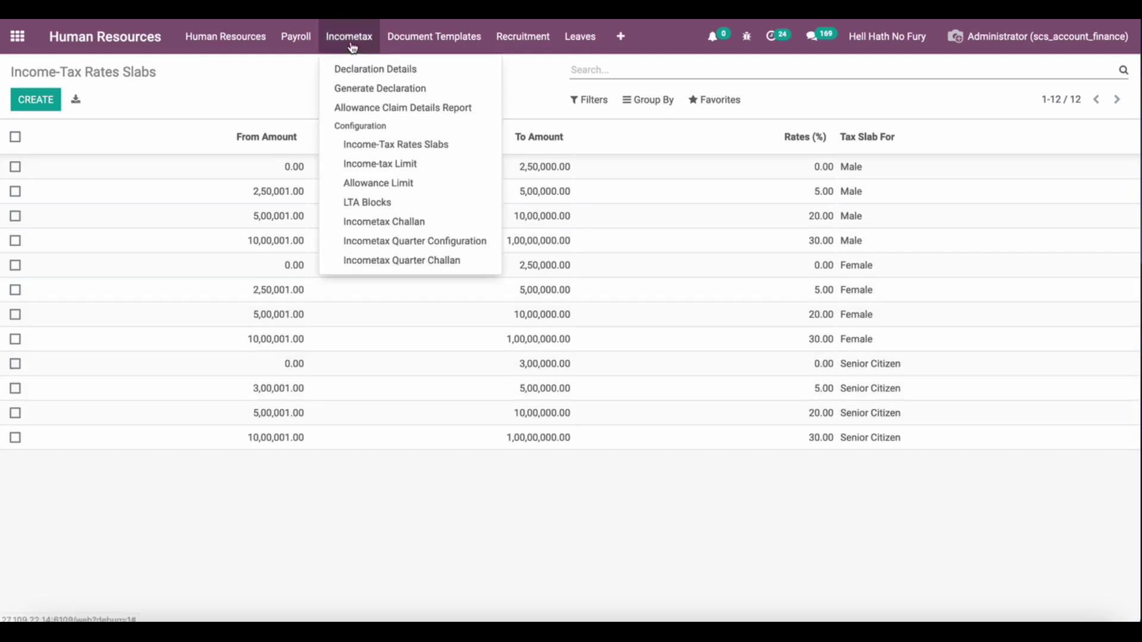
{"action": "left_click", "coordinate": [380, 166]}
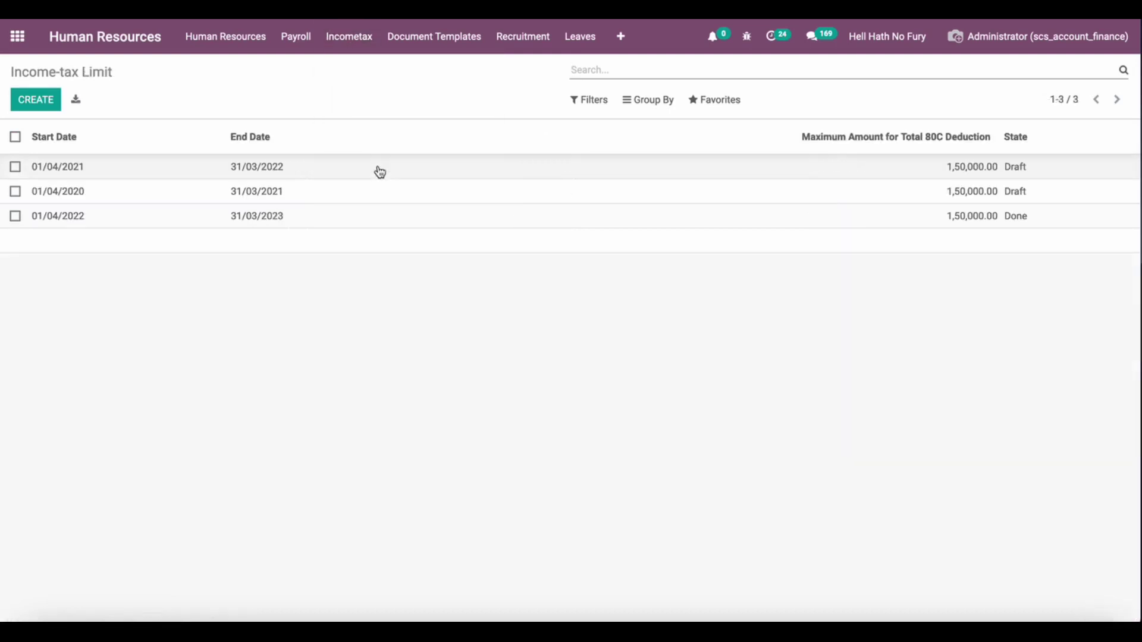
{"action": "left_click", "coordinate": [379, 215]}
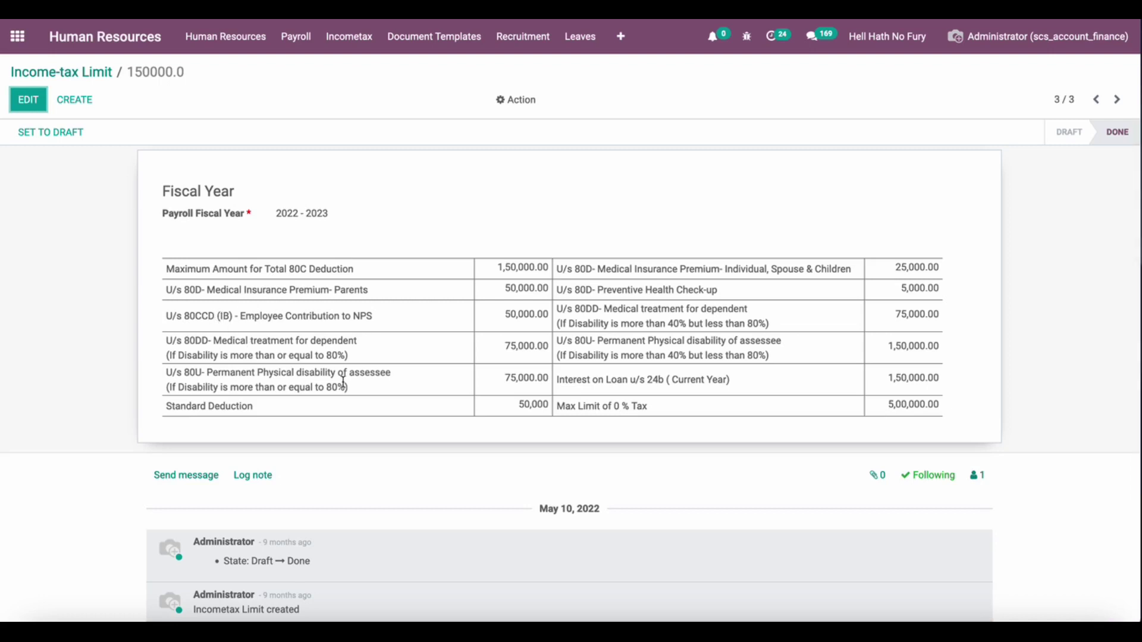
- View the 2022–2023 allowance limit record and the Donware tax challan
{"action": "left_click", "coordinate": [349, 37]}
{"action": "left_click", "coordinate": [381, 184]}
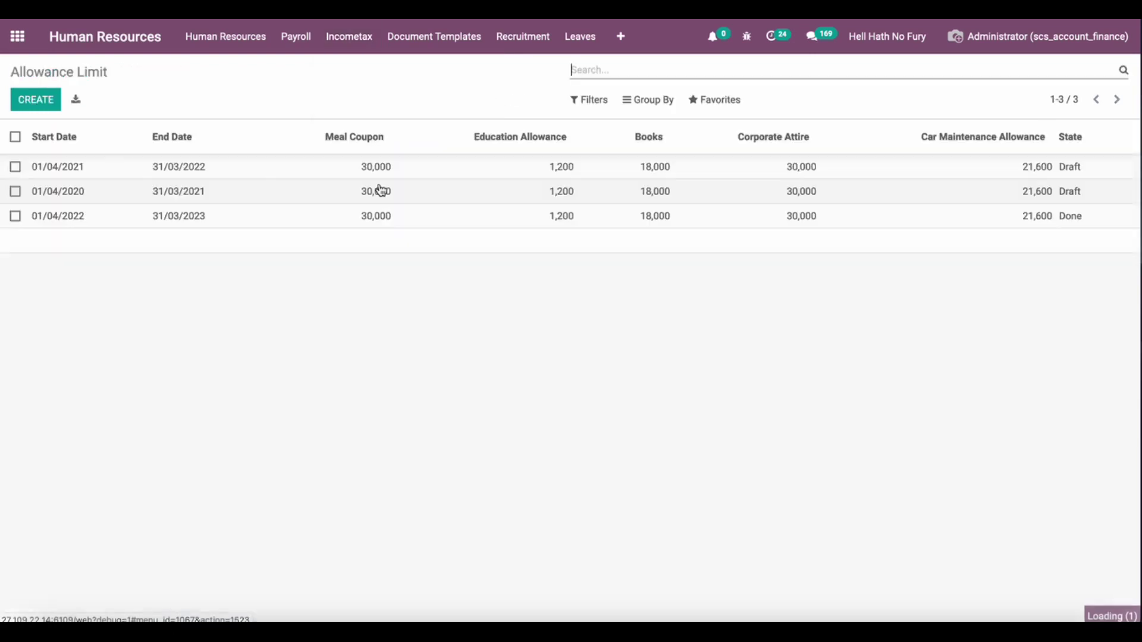
{"action": "left_click", "coordinate": [361, 217]}
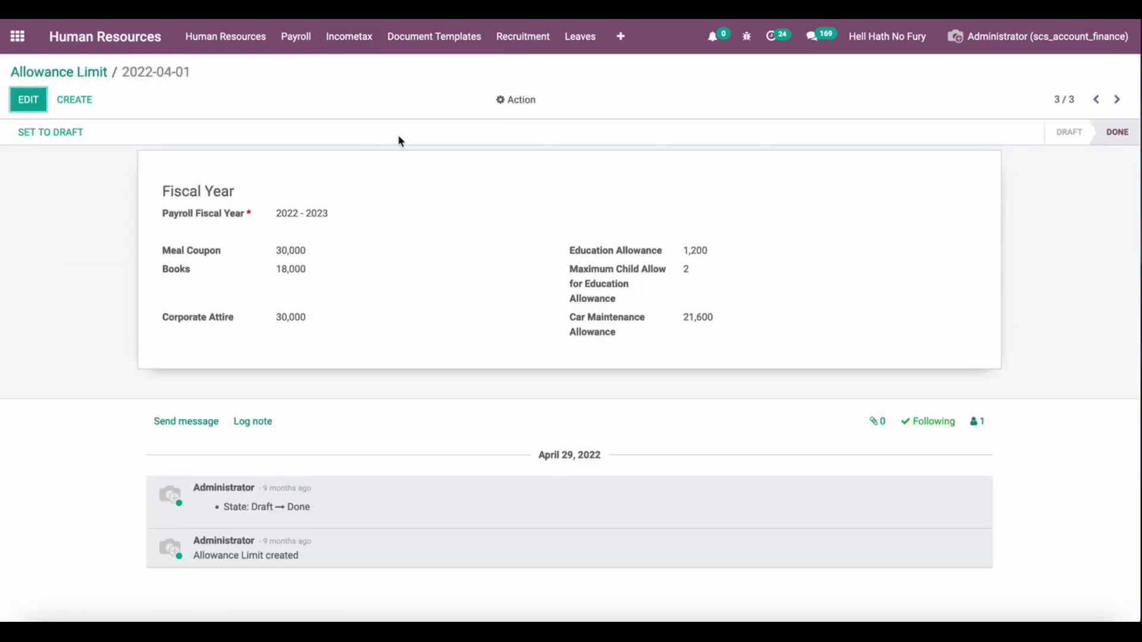
{"action": "left_click", "coordinate": [350, 38]}
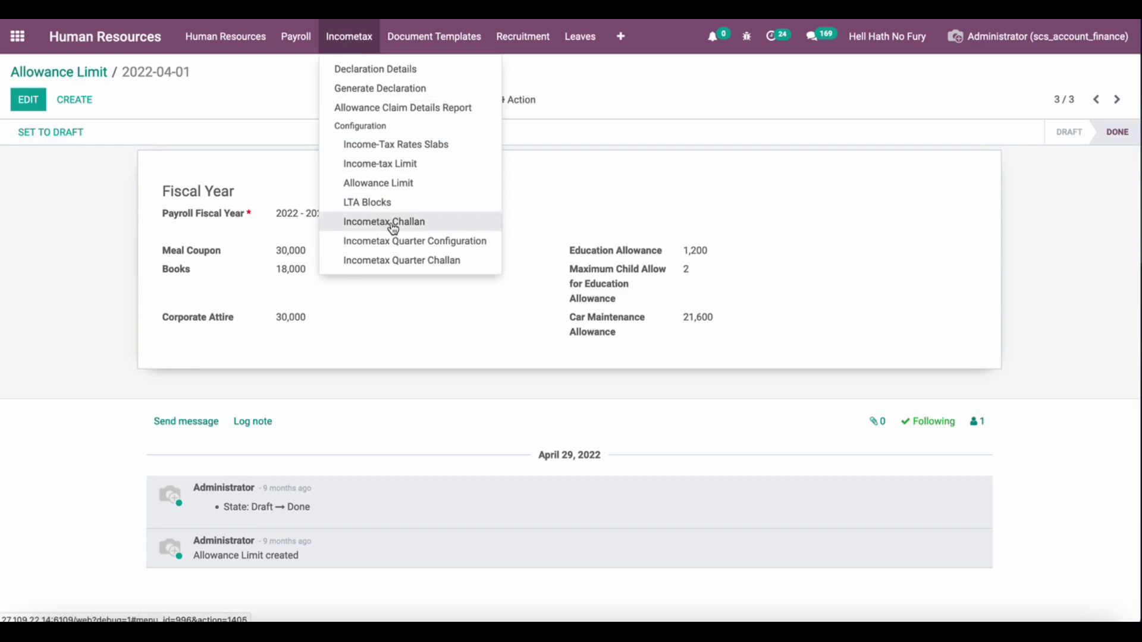
{"action": "left_click", "coordinate": [393, 224]}
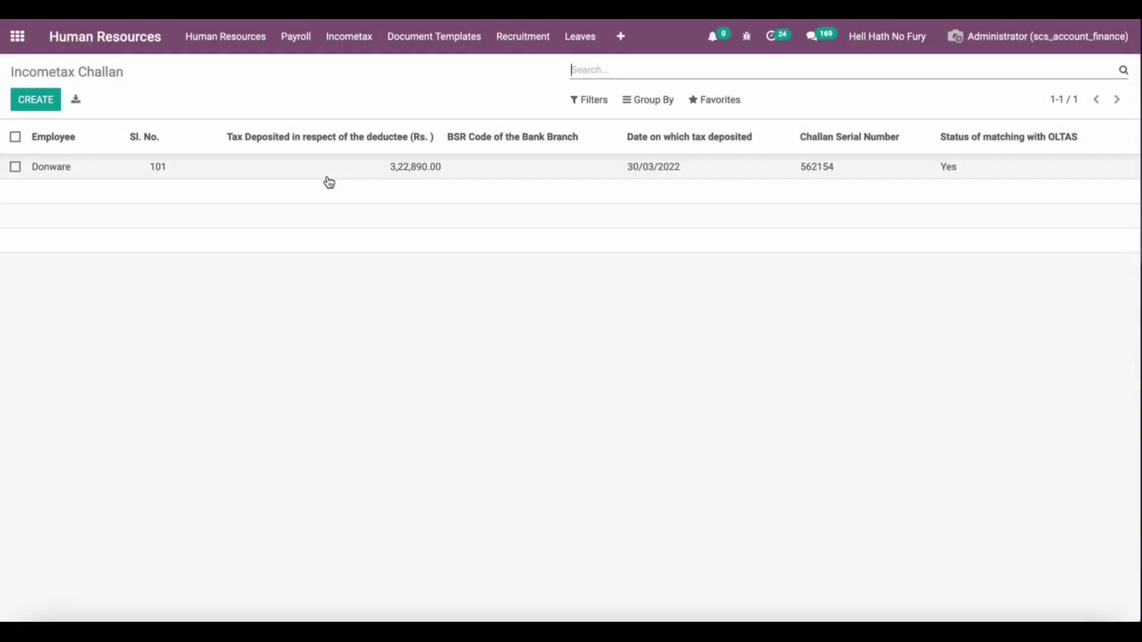
{"action": "left_click", "coordinate": [327, 176]}
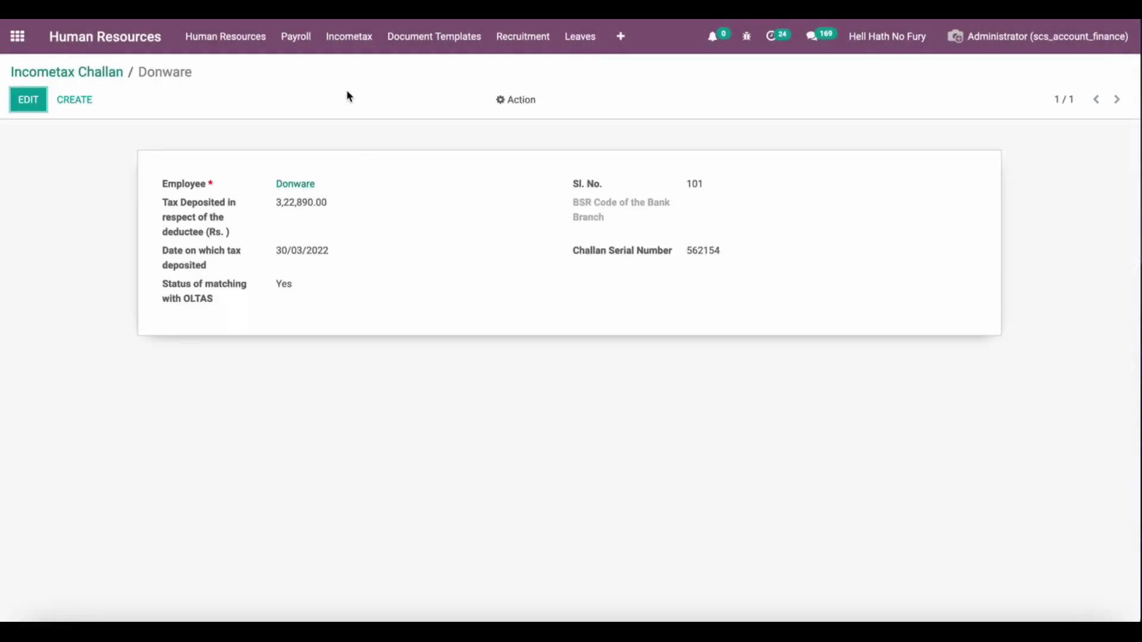
{"action": "left_click", "coordinate": [347, 40]}
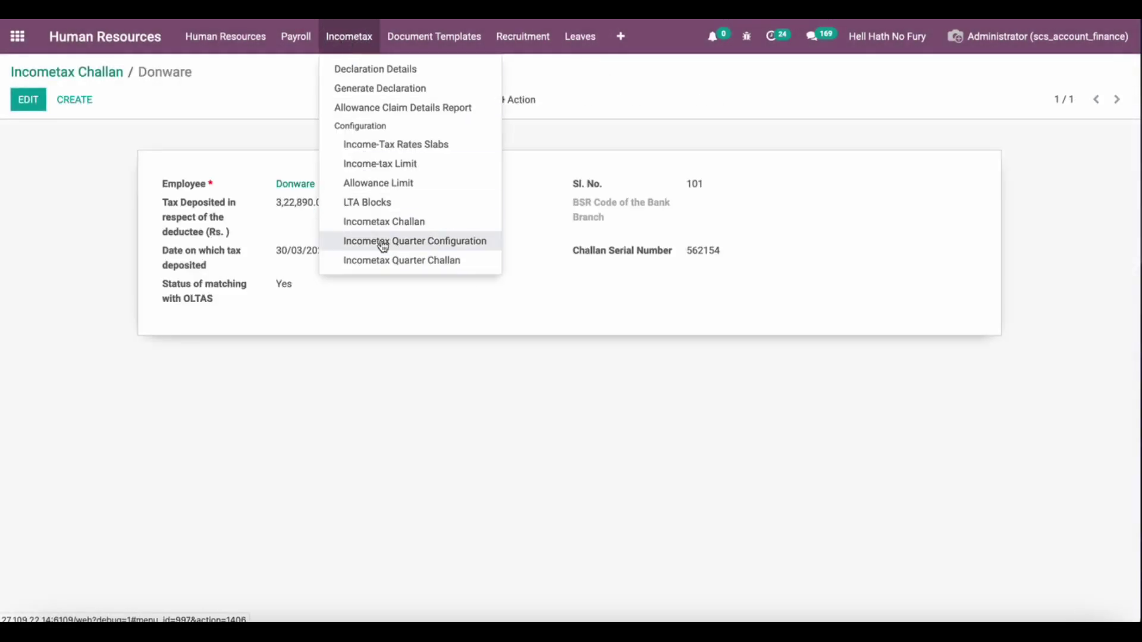
- Start Generate Declaration, check the payroll fiscal years, then cancel without generating
{"action": "left_click", "coordinate": [369, 70]}
{"action": "left_click", "coordinate": [397, 43]}
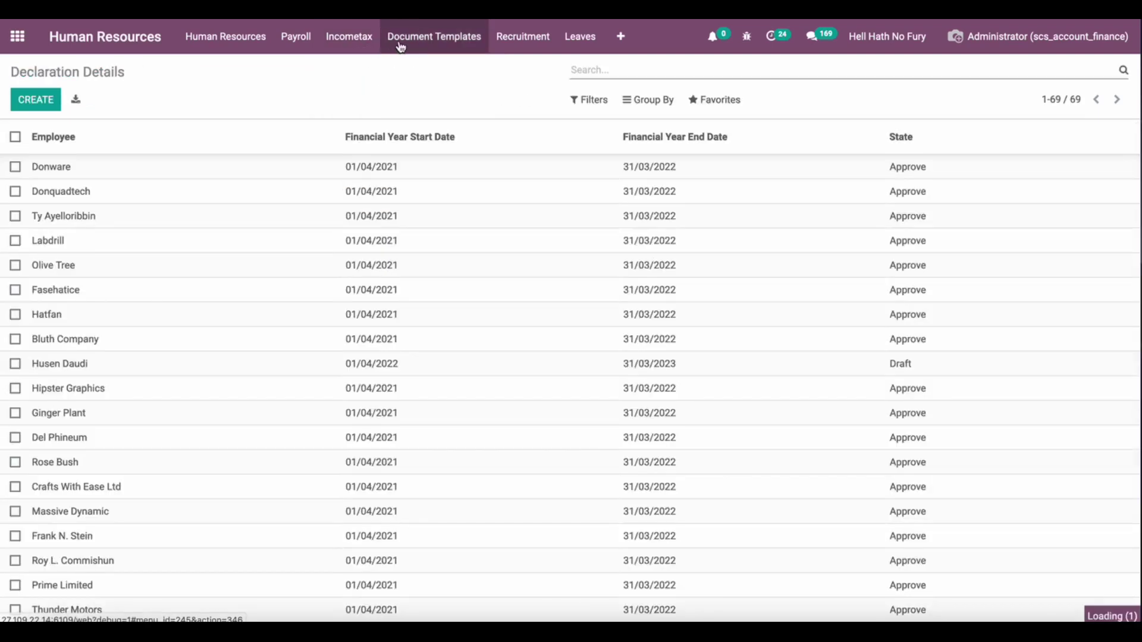
{"action": "left_click", "coordinate": [372, 40]}
{"action": "left_click", "coordinate": [357, 86]}
{"action": "left_click", "coordinate": [365, 142]}
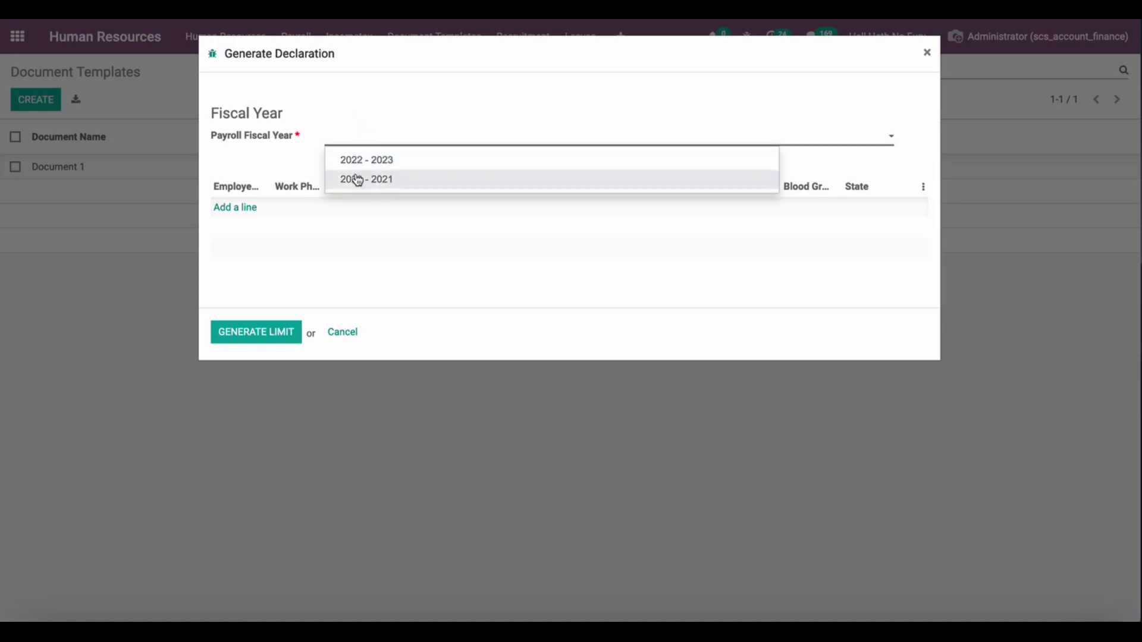
{"action": "left_click", "coordinate": [299, 156]}
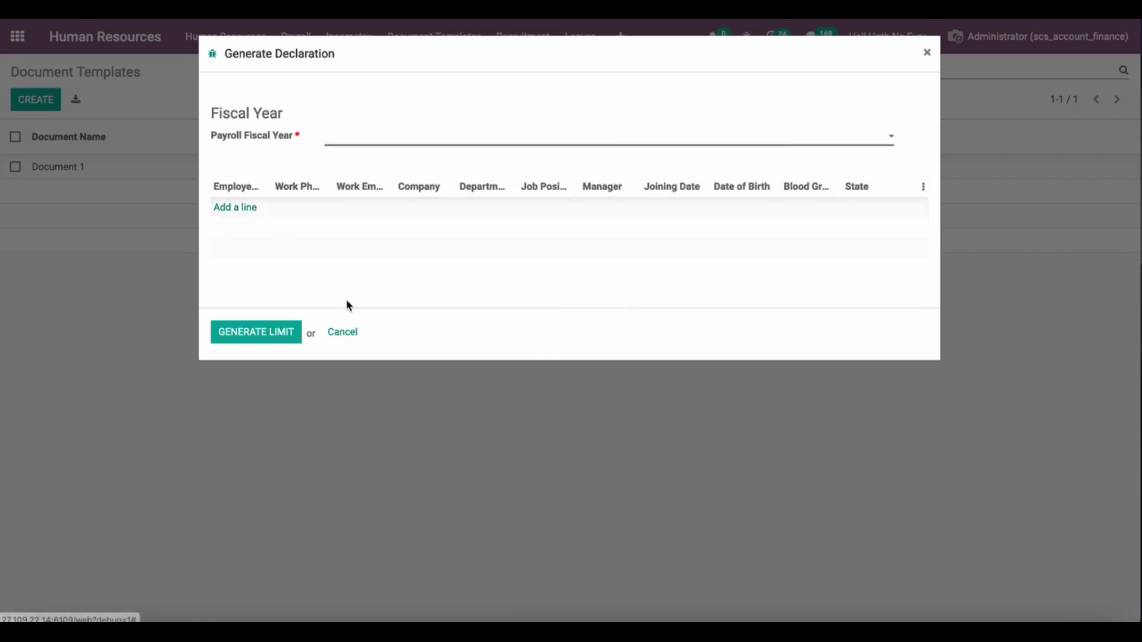
{"action": "left_click", "coordinate": [343, 332]}
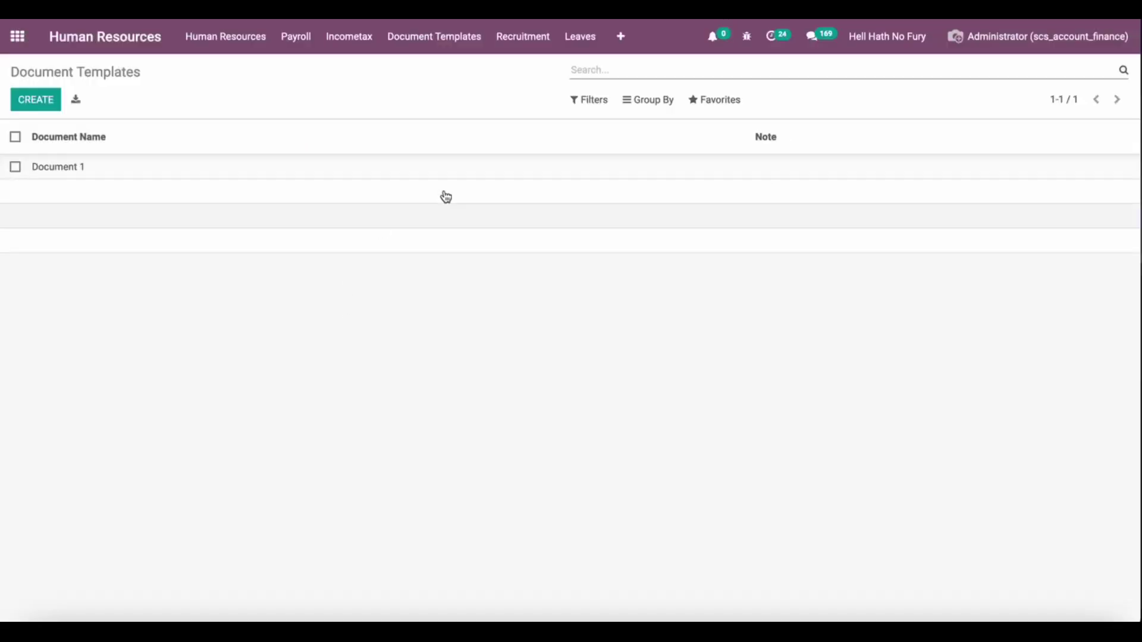
- Filter the Declaration Details list by the employee's name
{"action": "left_click", "coordinate": [349, 37]}
{"action": "left_click", "coordinate": [356, 69]}
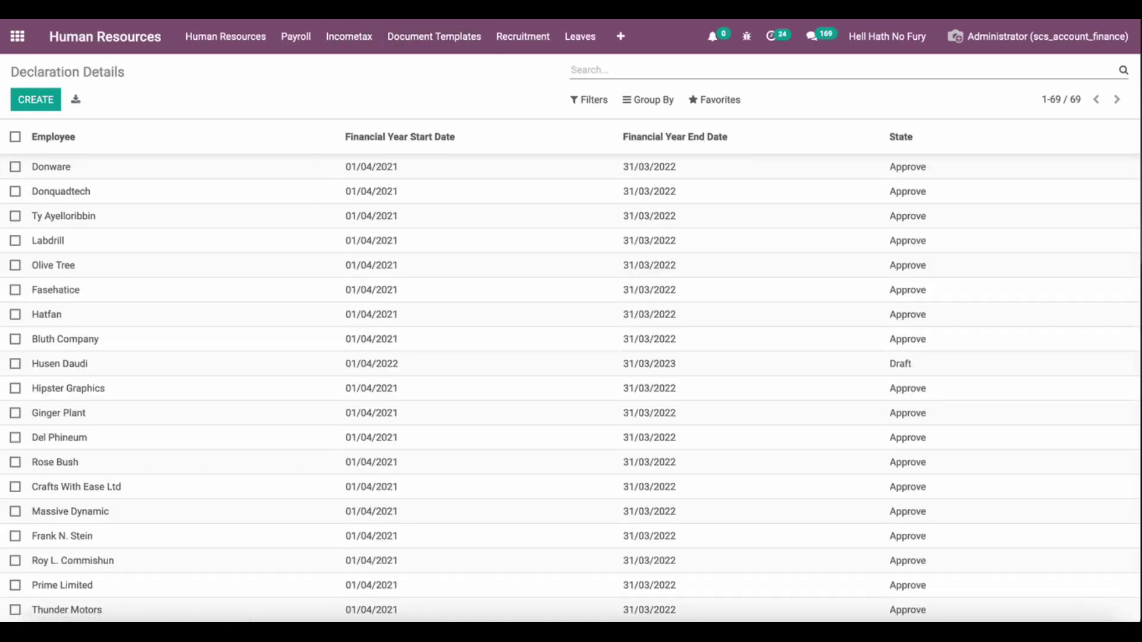
{"action": "type", "text": "husen"}
{"action": "key", "text": "Return"}
{"action": "left_click", "coordinate": [348, 172]}
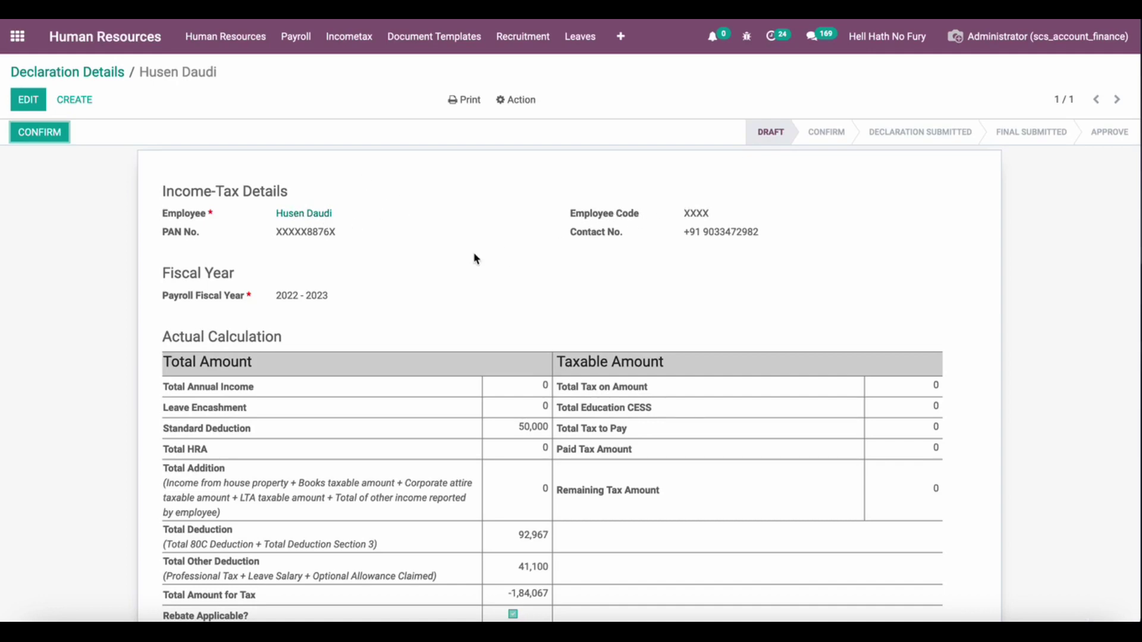
{"action": "scroll", "coordinate": [463, 257], "scroll_direction": "down", "scroll_amount": 3}
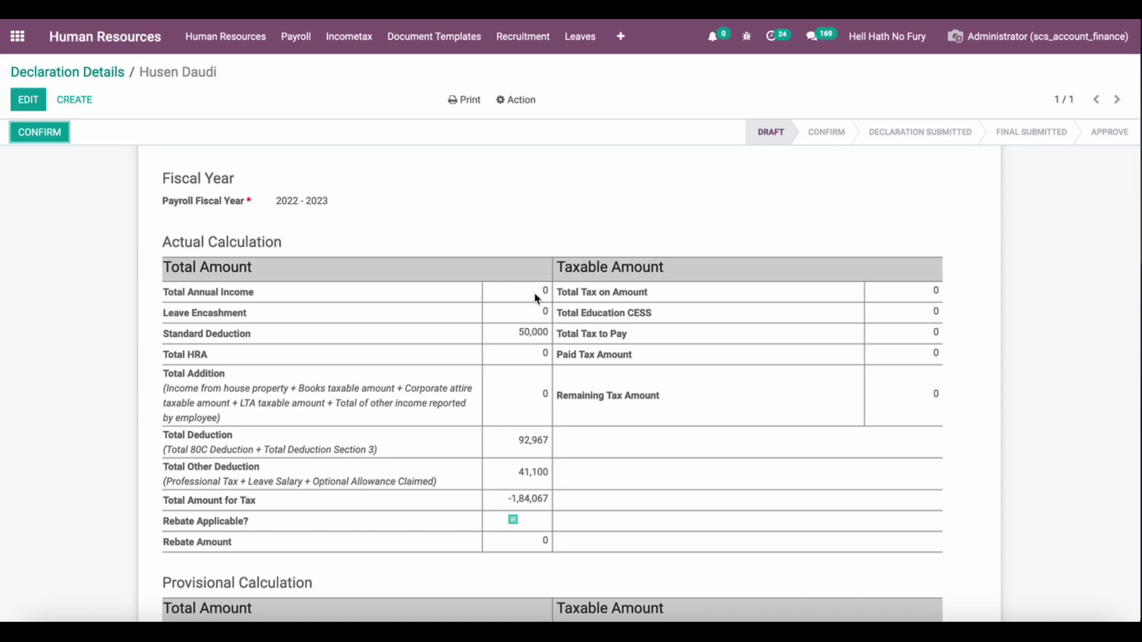
{"action": "scroll", "coordinate": [534, 291], "scroll_direction": "down", "scroll_amount": 1}
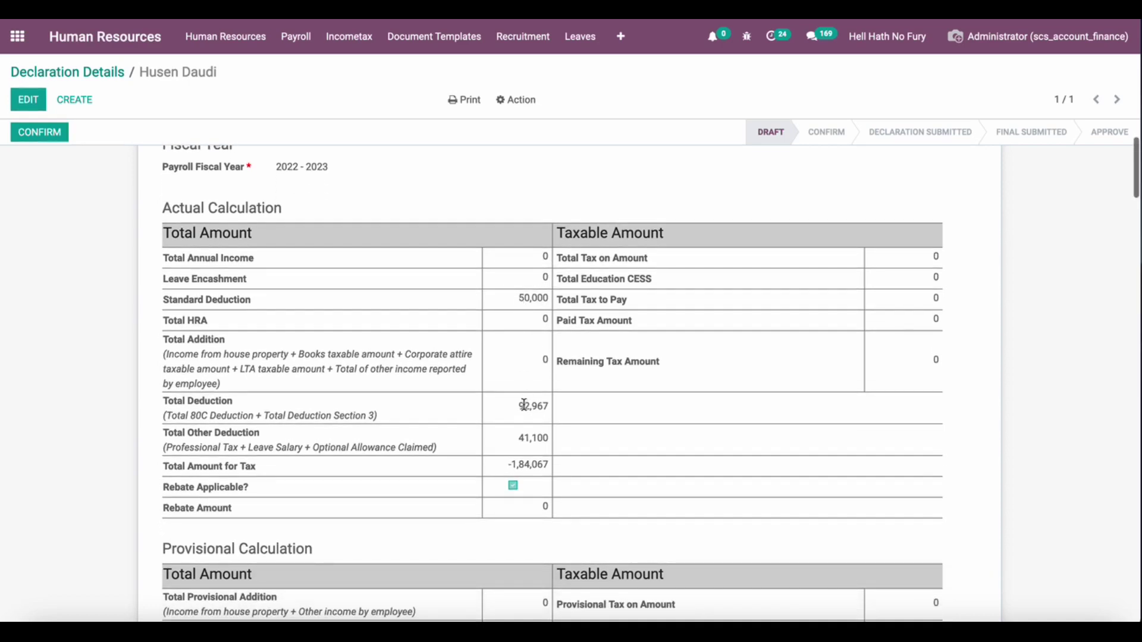
{"action": "scroll", "coordinate": [524, 405], "scroll_direction": "down", "scroll_amount": 6}
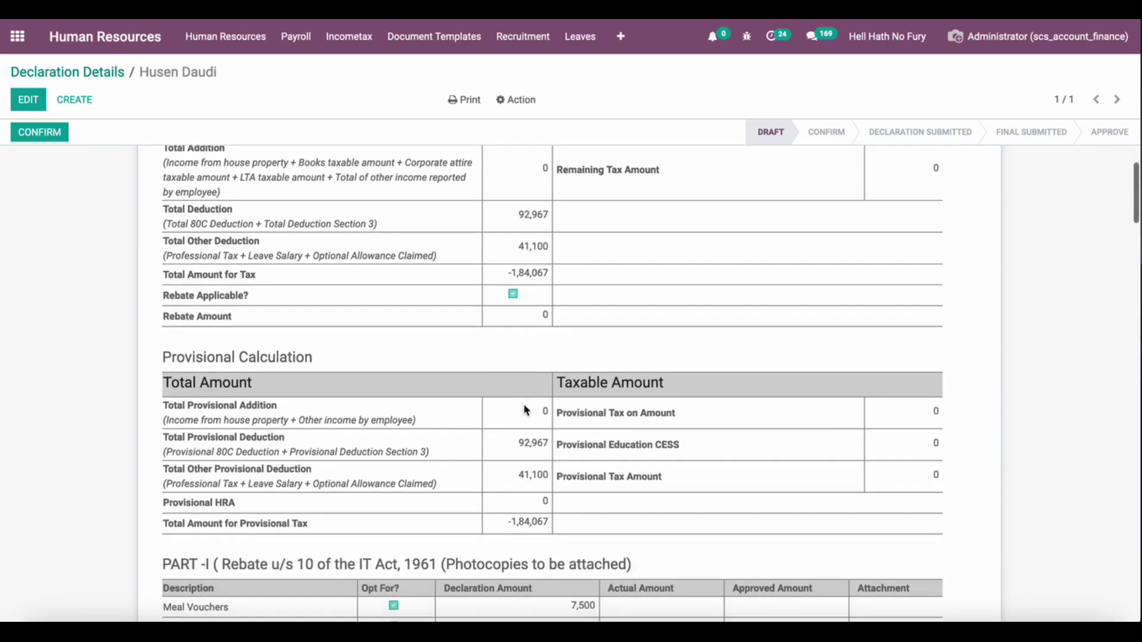
{"action": "scroll", "coordinate": [525, 410], "scroll_direction": "down", "scroll_amount": 1}
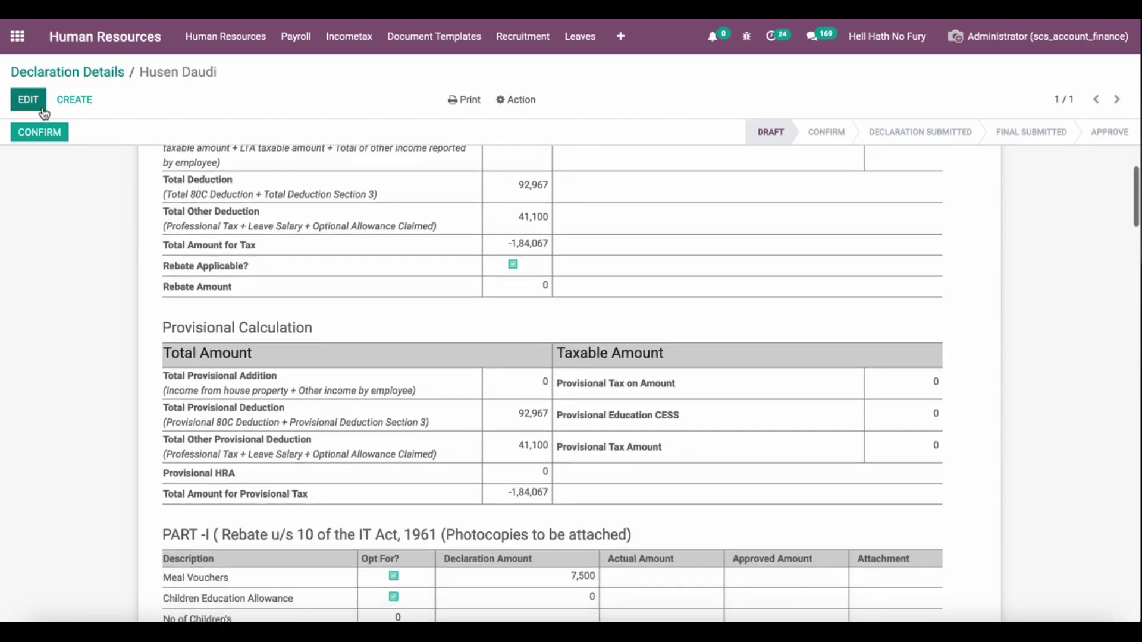
- Put the declaration in edit mode and scroll down to House Rent Allowance
{"action": "left_click", "coordinate": [30, 102]}
{"action": "scroll", "coordinate": [419, 266], "scroll_direction": "down", "scroll_amount": 2}
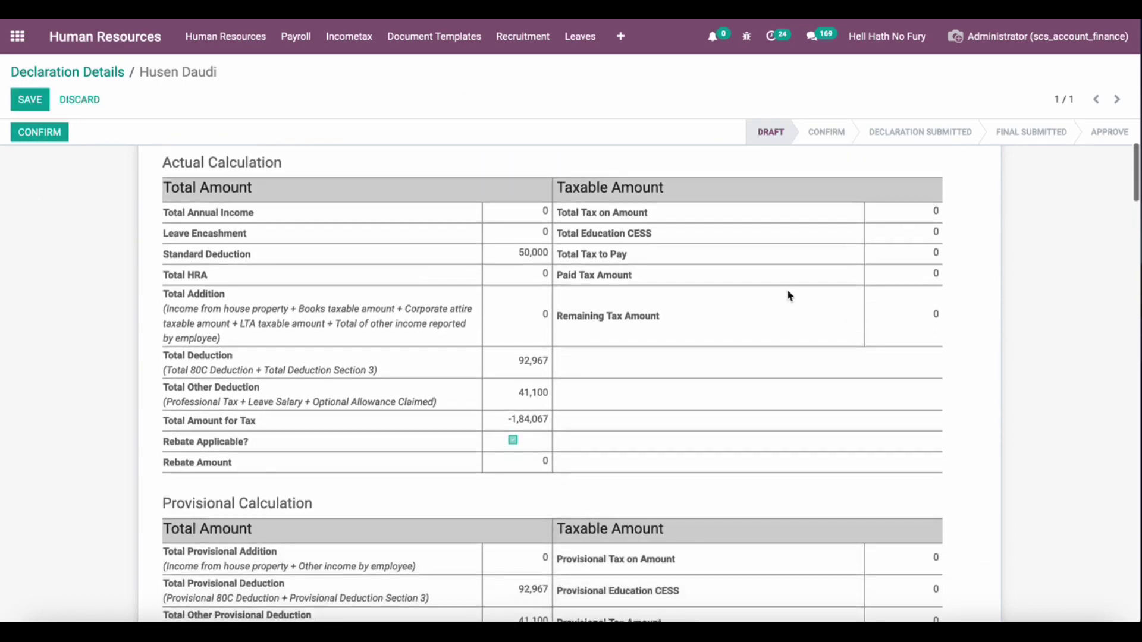
{"action": "scroll", "coordinate": [921, 272], "scroll_direction": "down", "scroll_amount": 2}
{"action": "scroll", "coordinate": [920, 273], "scroll_direction": "down", "scroll_amount": 5}
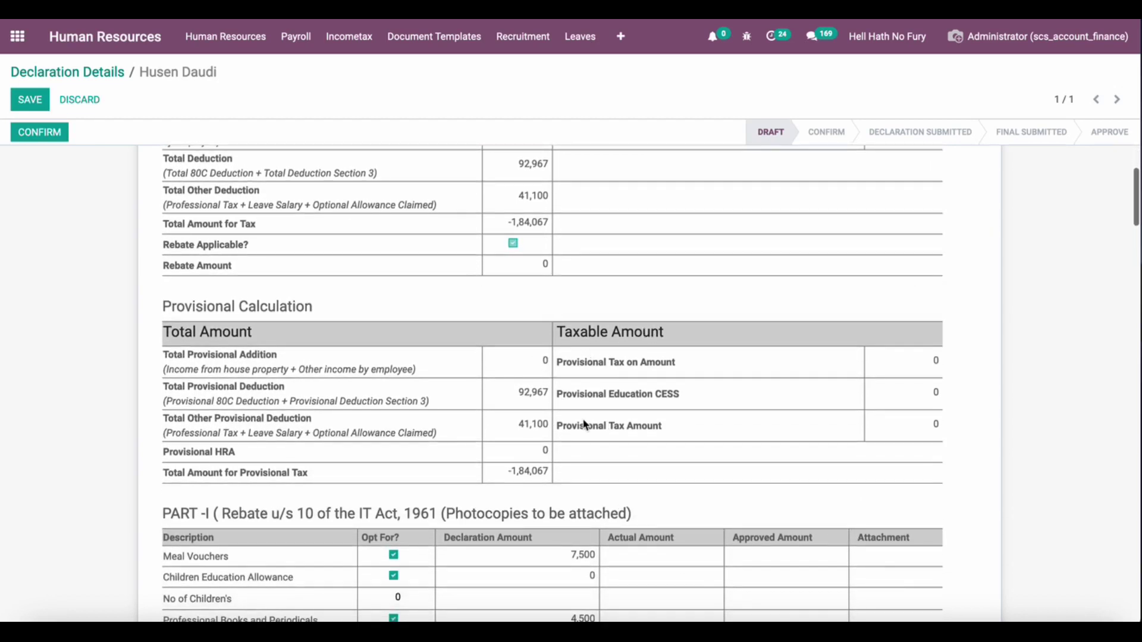
{"action": "scroll", "coordinate": [528, 406], "scroll_direction": "down", "scroll_amount": 6}
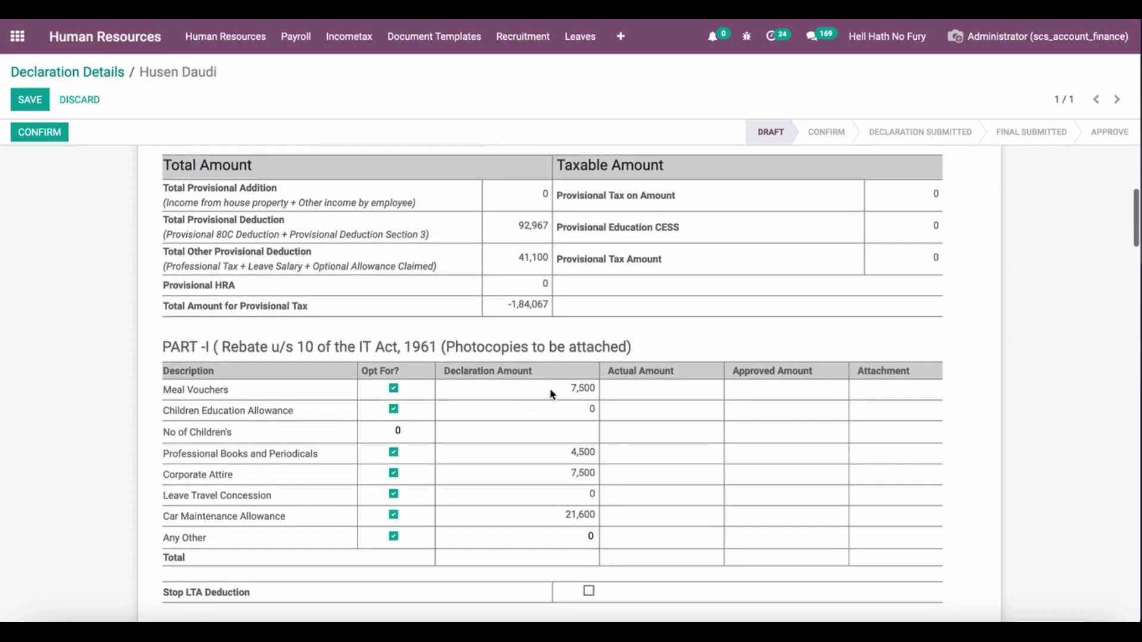
{"action": "left_click", "coordinate": [577, 387]}
{"action": "scroll", "coordinate": [554, 452], "scroll_direction": "down", "scroll_amount": 5}
{"action": "scroll", "coordinate": [554, 455], "scroll_direction": "down", "scroll_amount": 6}
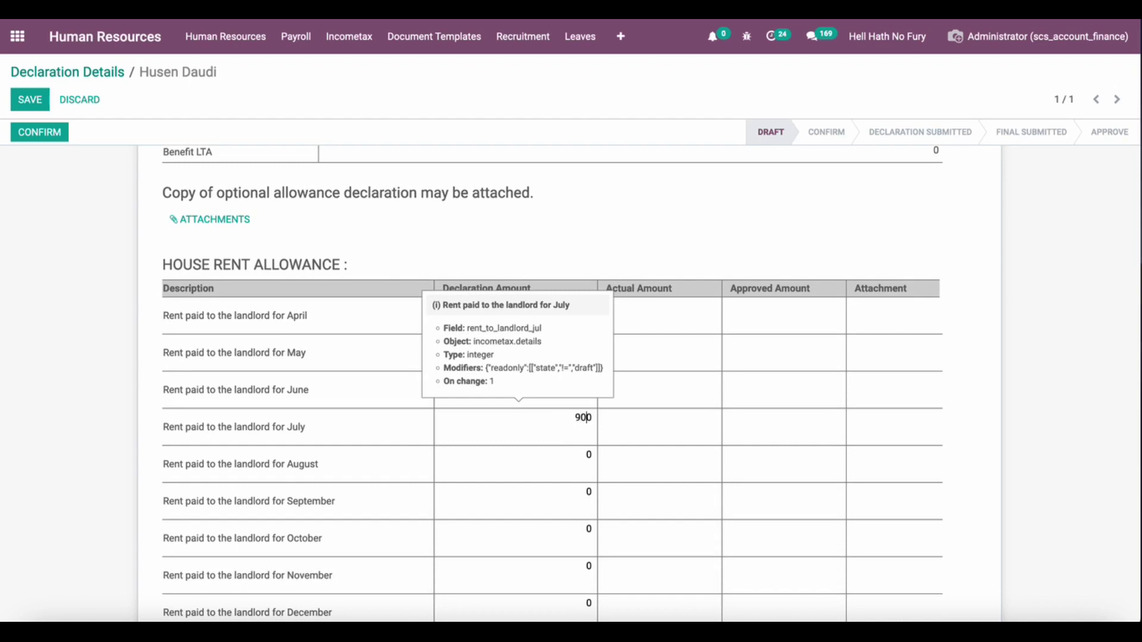
- Enter 10000 as the August rent declaration amount
{"action": "left_click", "coordinate": [585, 456]}
{"action": "type", "text": "10000"}
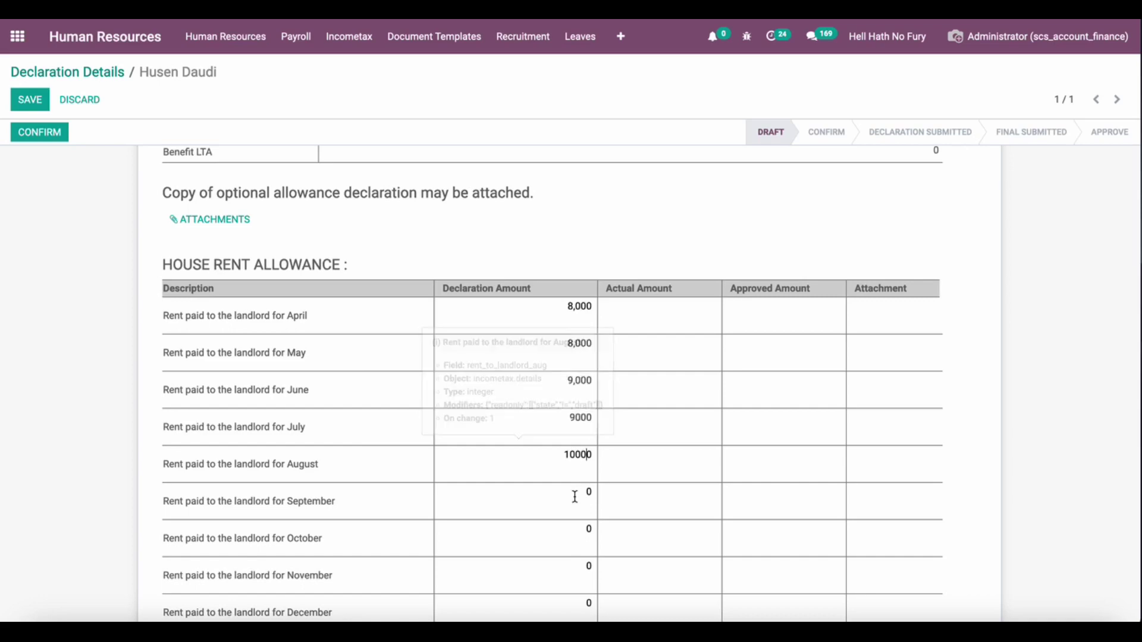
{"action": "scroll", "coordinate": [573, 495], "scroll_direction": "down", "scroll_amount": 3}
{"action": "scroll", "coordinate": [574, 495], "scroll_direction": "down", "scroll_amount": 3}
{"action": "scroll", "coordinate": [574, 495], "scroll_direction": "down", "scroll_amount": 2}
{"action": "scroll", "coordinate": [552, 408], "scroll_direction": "down", "scroll_amount": 1}
{"action": "scroll", "coordinate": [551, 408], "scroll_direction": "down", "scroll_amount": 2}
{"action": "scroll", "coordinate": [501, 306], "scroll_direction": "down", "scroll_amount": 4}
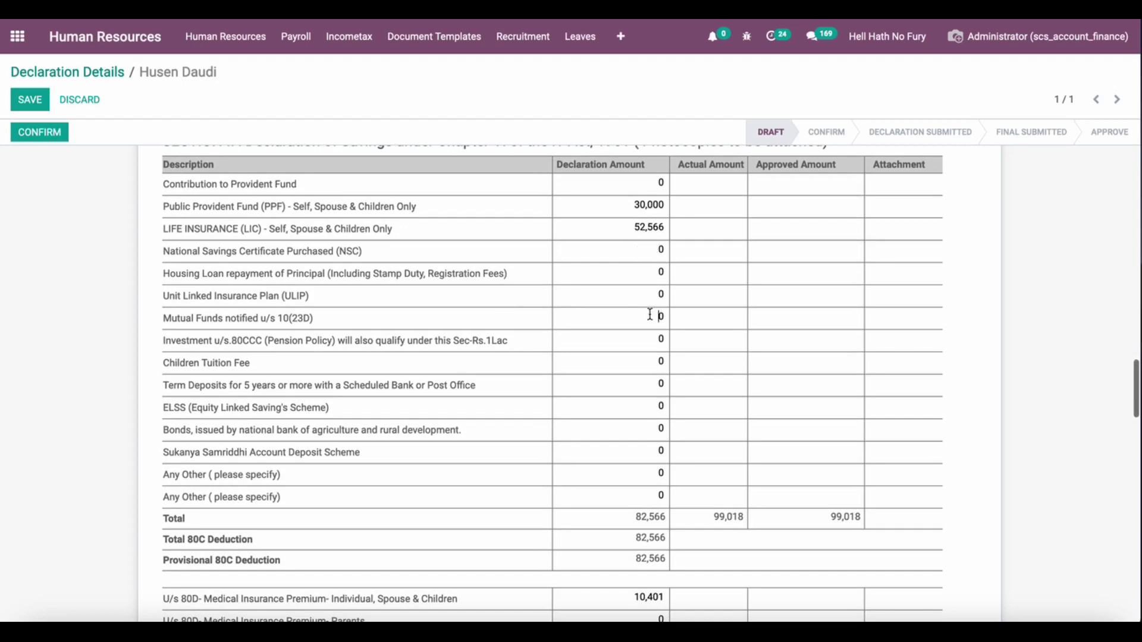
{"action": "scroll", "coordinate": [660, 368], "scroll_direction": "up", "scroll_amount": 1}
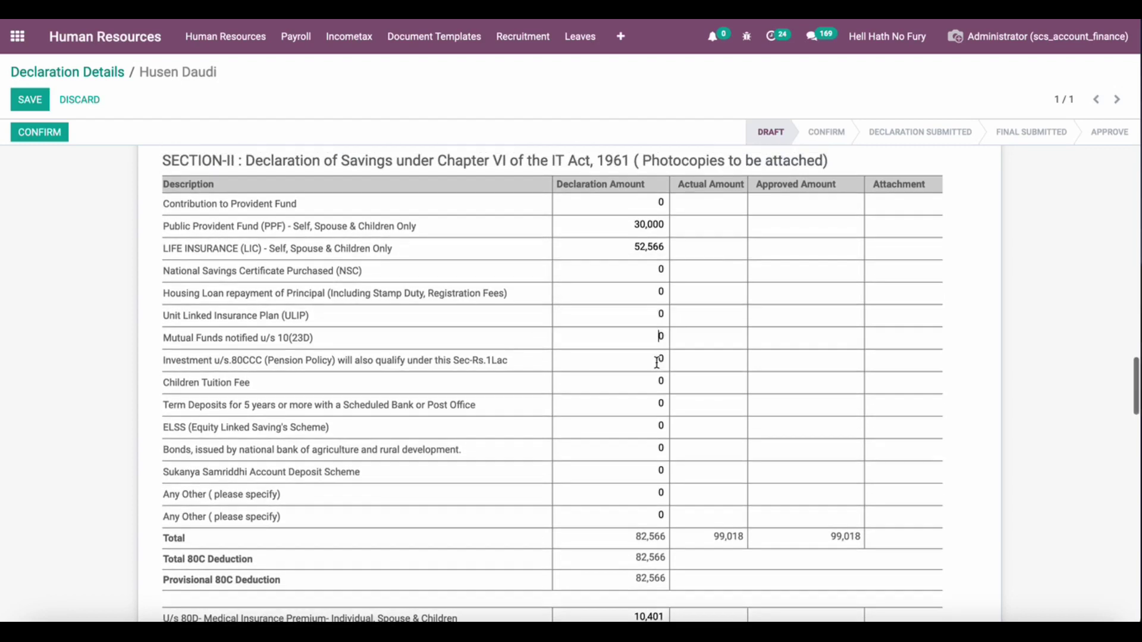
{"action": "scroll", "coordinate": [659, 369], "scroll_direction": "down", "scroll_amount": 1}
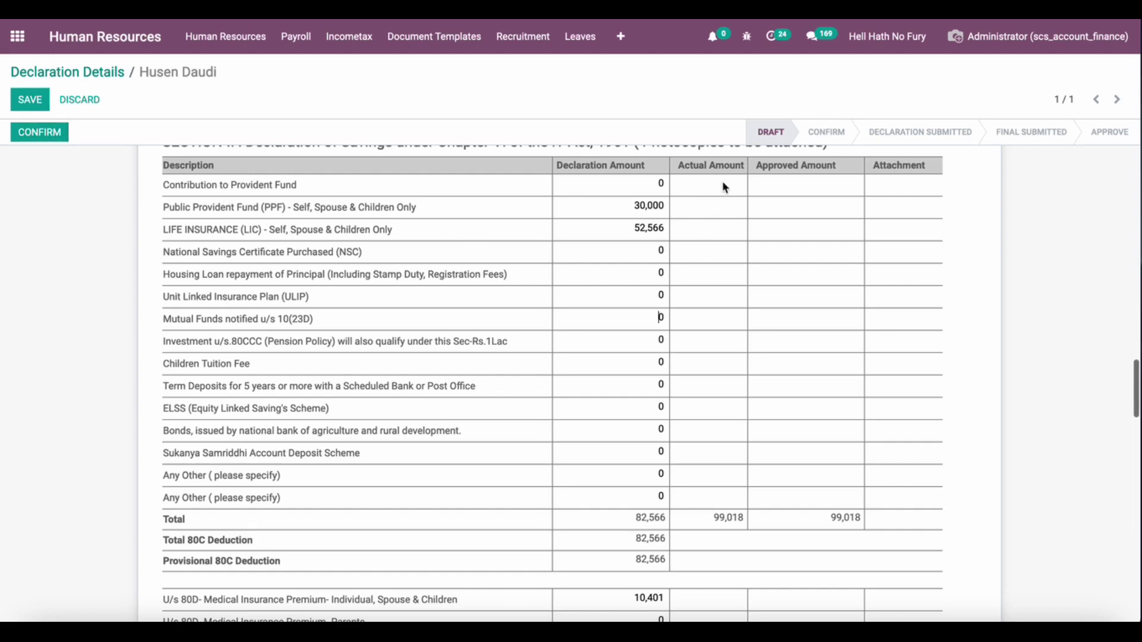
{"action": "scroll", "coordinate": [781, 303], "scroll_direction": "down", "scroll_amount": 2}
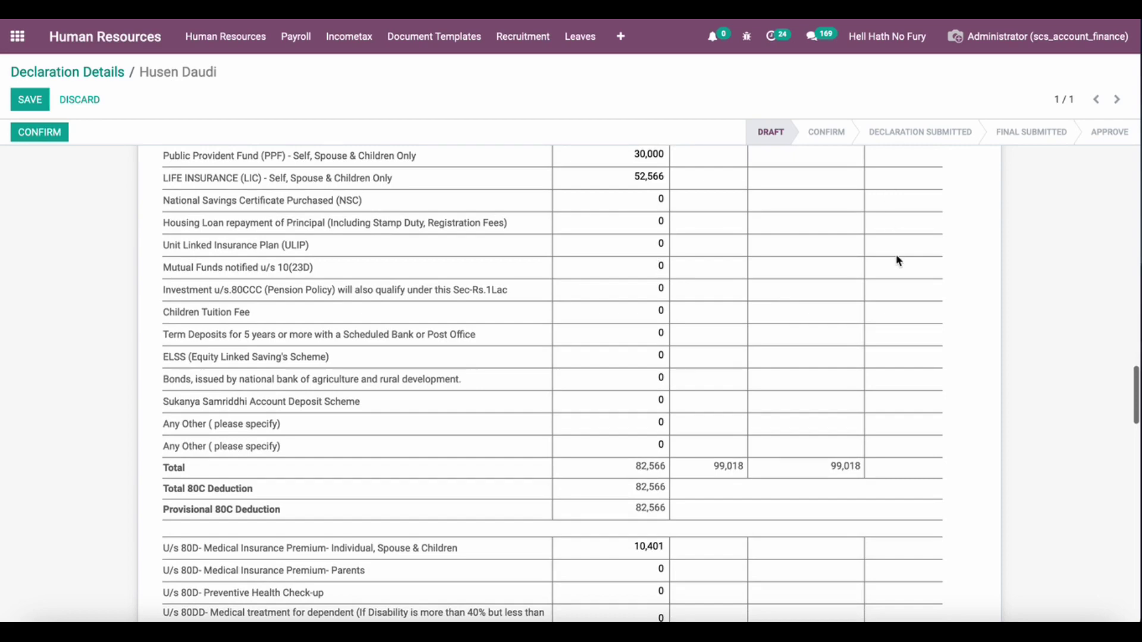
{"action": "scroll", "coordinate": [897, 258], "scroll_direction": "up", "scroll_amount": 1}
{"action": "scroll", "coordinate": [897, 258], "scroll_direction": "down", "scroll_amount": 5}
{"action": "scroll", "coordinate": [897, 260], "scroll_direction": "down", "scroll_amount": 15}
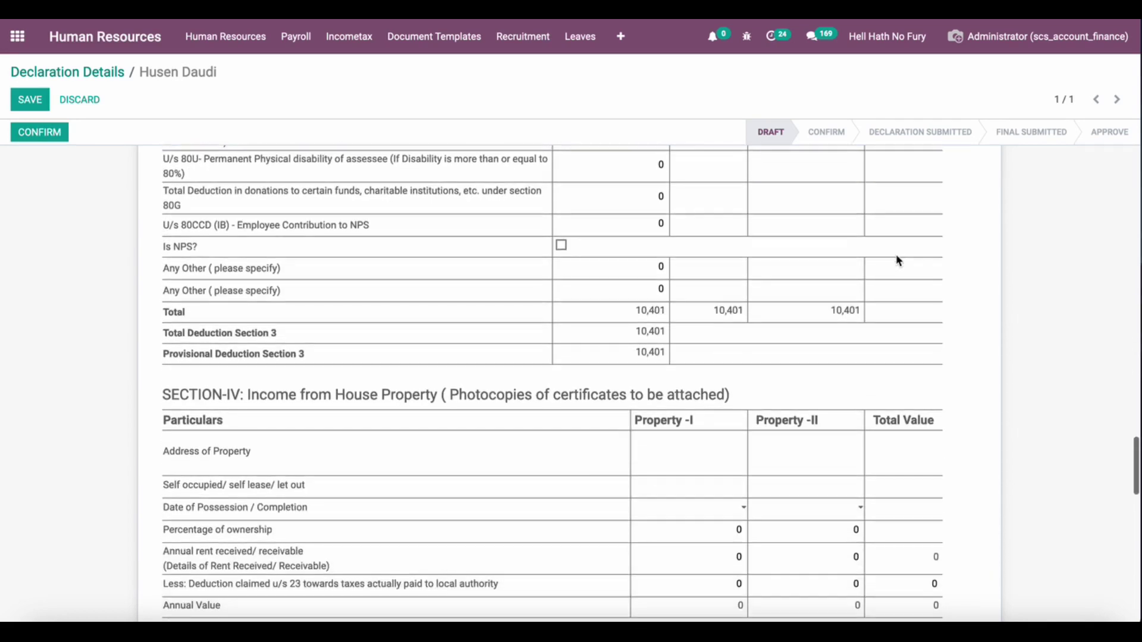
{"action": "scroll", "coordinate": [898, 260], "scroll_direction": "down", "scroll_amount": 4}
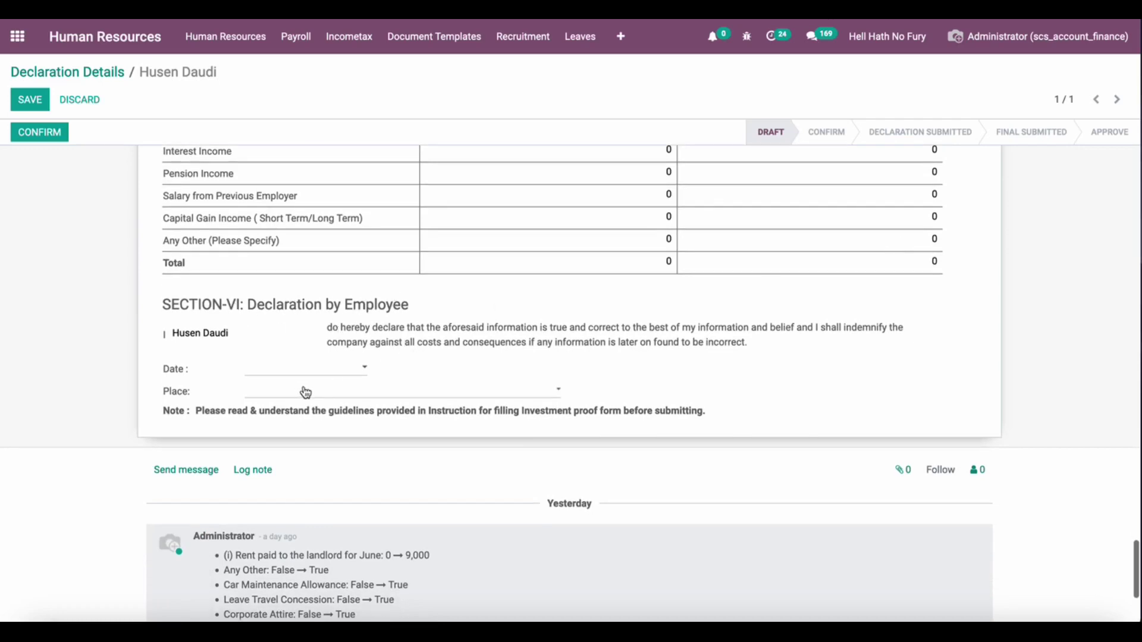
{"action": "scroll", "coordinate": [439, 404], "scroll_direction": "up", "scroll_amount": 10}
{"action": "scroll", "coordinate": [438, 404], "scroll_direction": "up", "scroll_amount": 6}
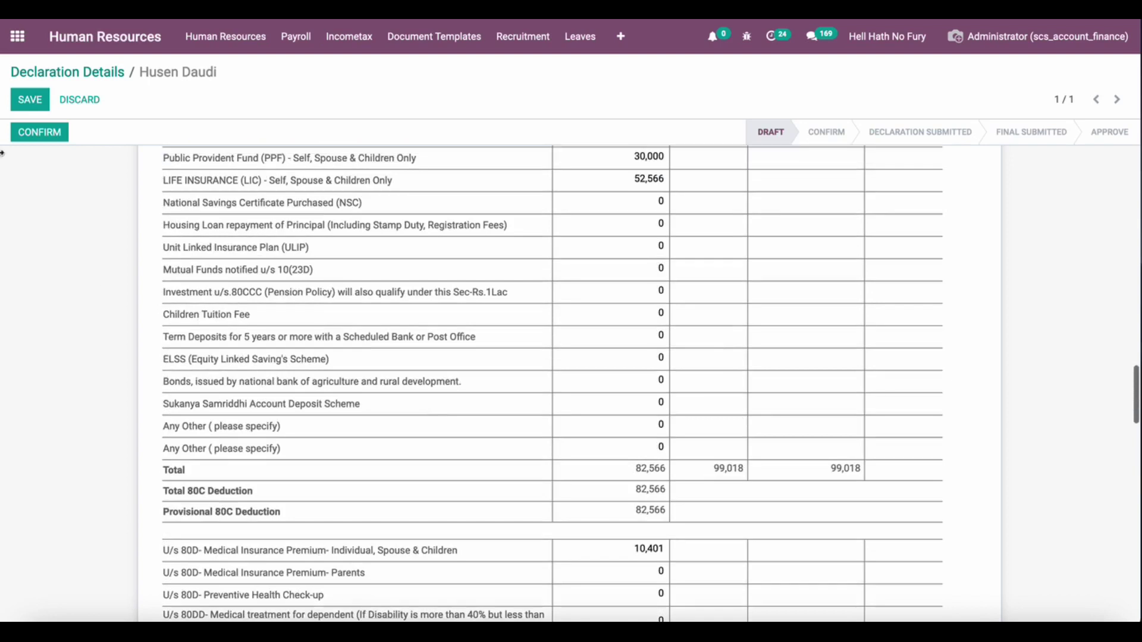
- Save the declaration and print the Declaration Details report as a PDF
{"action": "left_click", "coordinate": [34, 95]}
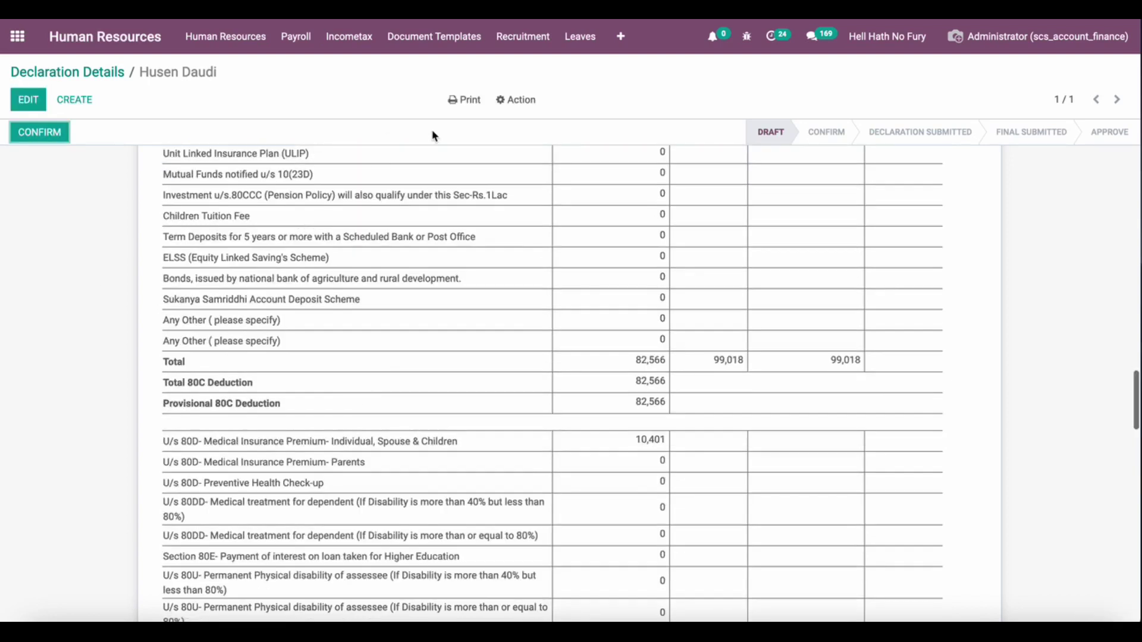
{"action": "left_click", "coordinate": [463, 100]}
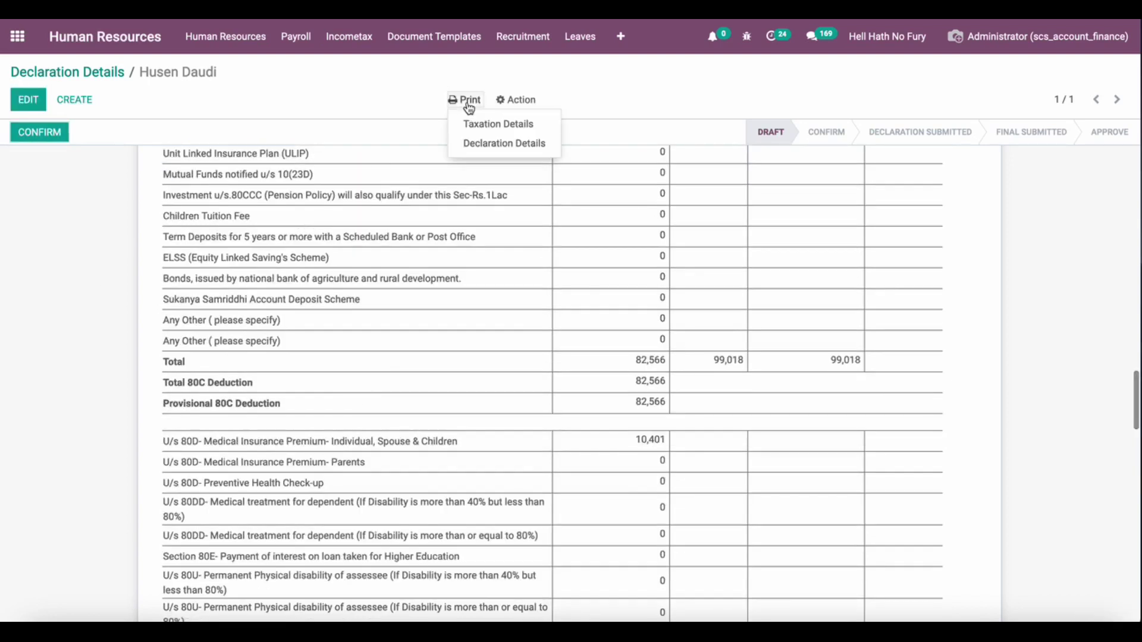
{"action": "left_click", "coordinate": [489, 144]}
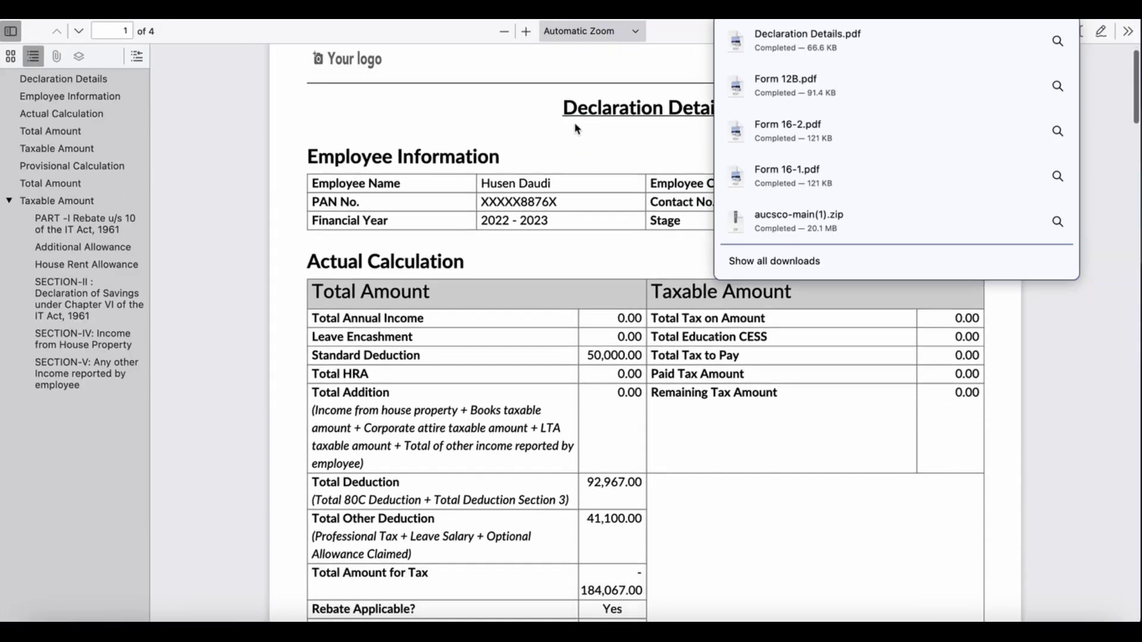
- Dismiss the downloads panel and scroll through the four-page PDF, returning to the top
{"action": "left_click", "coordinate": [575, 123]}
{"action": "scroll", "coordinate": [574, 127], "scroll_direction": "down", "scroll_amount": 5}
{"action": "scroll", "coordinate": [575, 127], "scroll_direction": "down", "scroll_amount": 15}
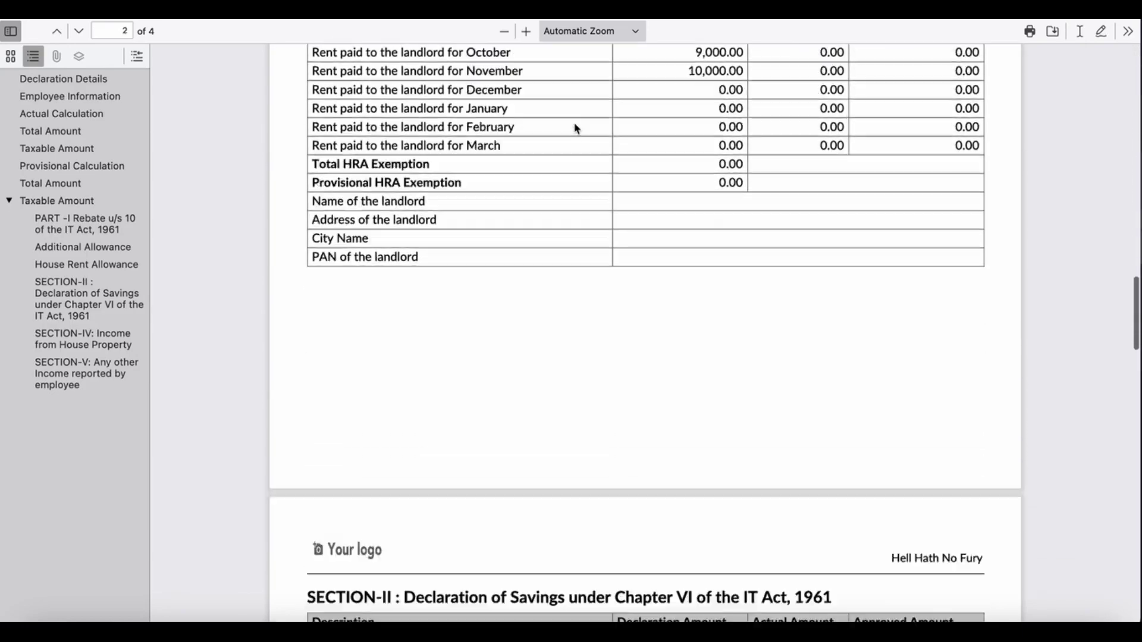
{"action": "scroll", "coordinate": [576, 128], "scroll_direction": "down", "scroll_amount": 20}
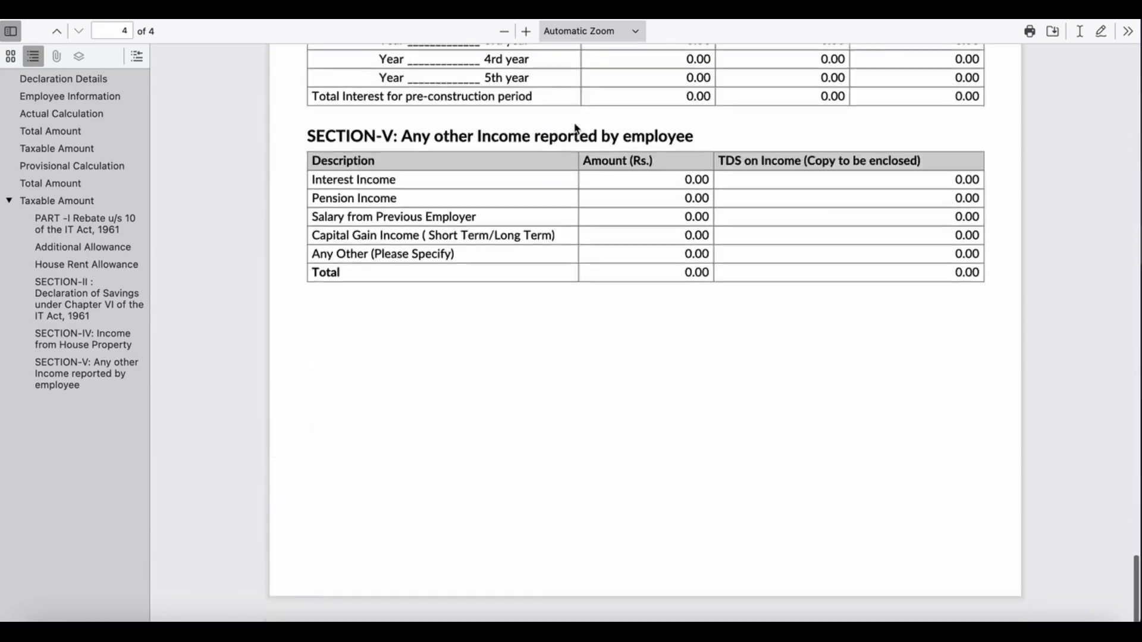
{"action": "scroll", "coordinate": [576, 128], "scroll_direction": "up", "scroll_amount": 20}
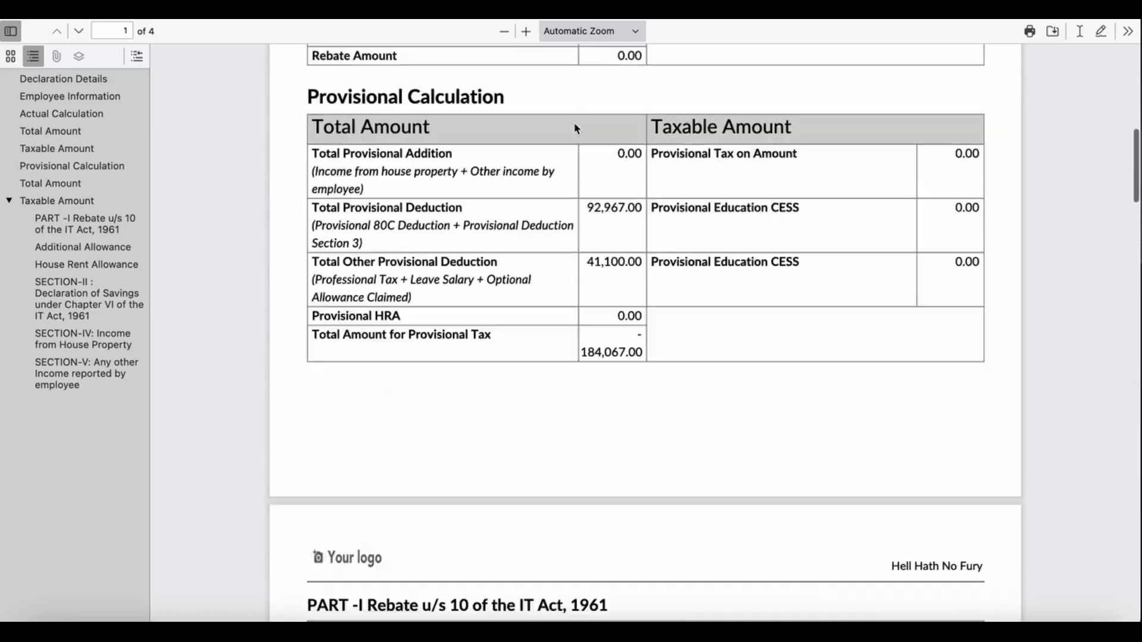
{"action": "scroll", "coordinate": [575, 128], "scroll_direction": "up", "scroll_amount": 10}
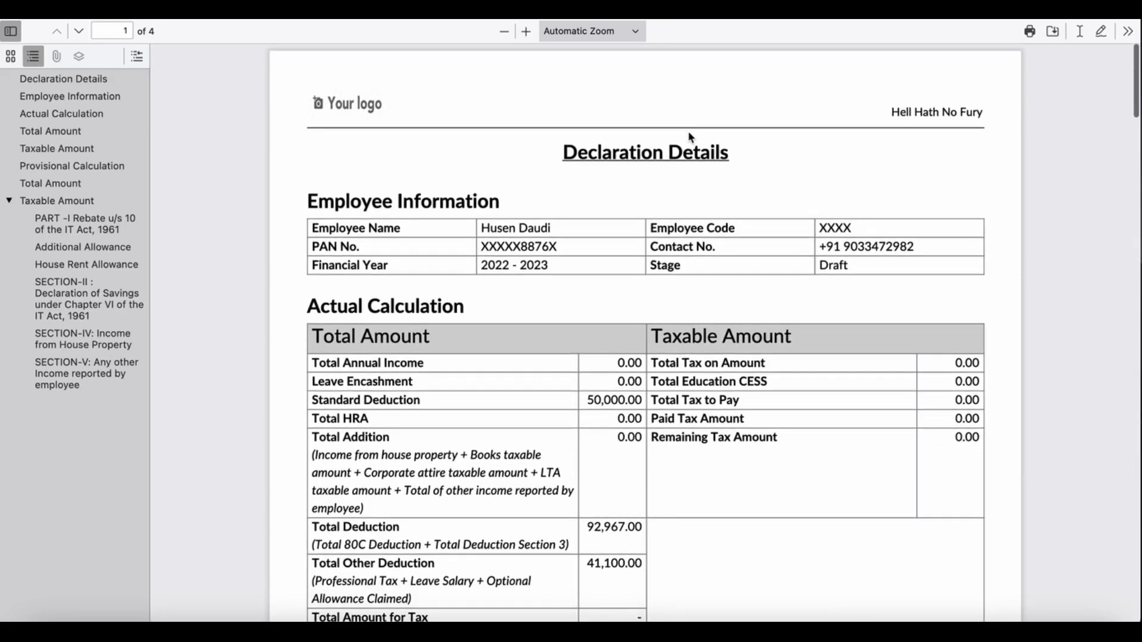